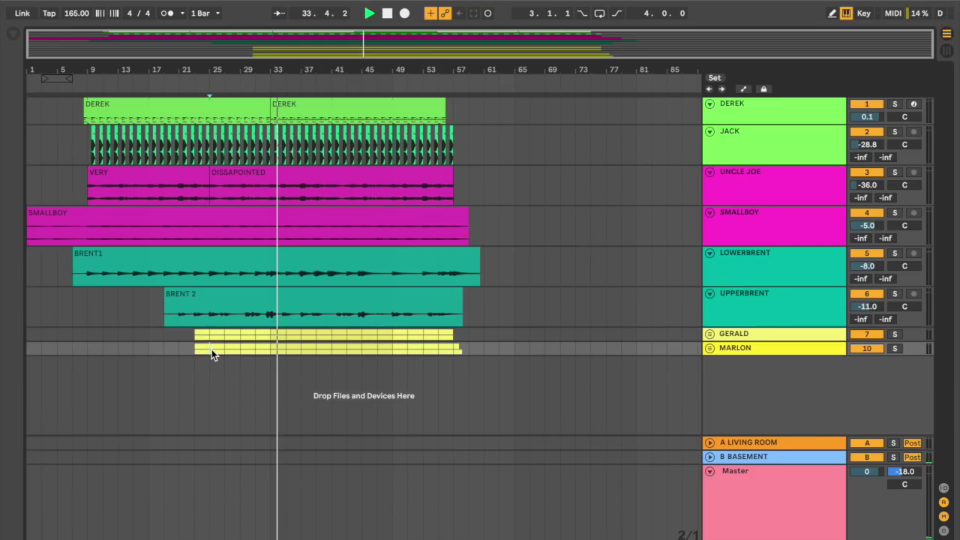
Step: Replay the arrangement from the insert marker, stop it, and switch to Session View
key("space")
key("space")
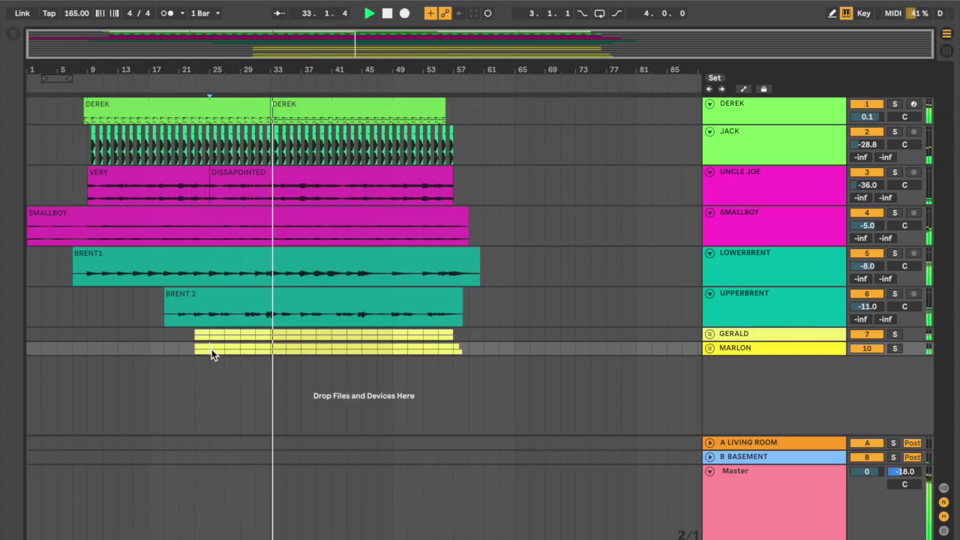
key("space")
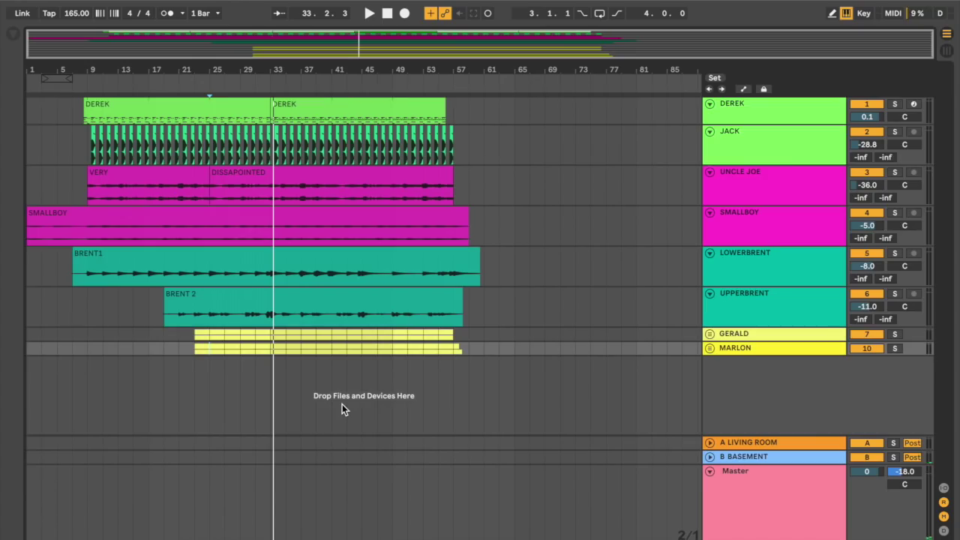
key("Tab")
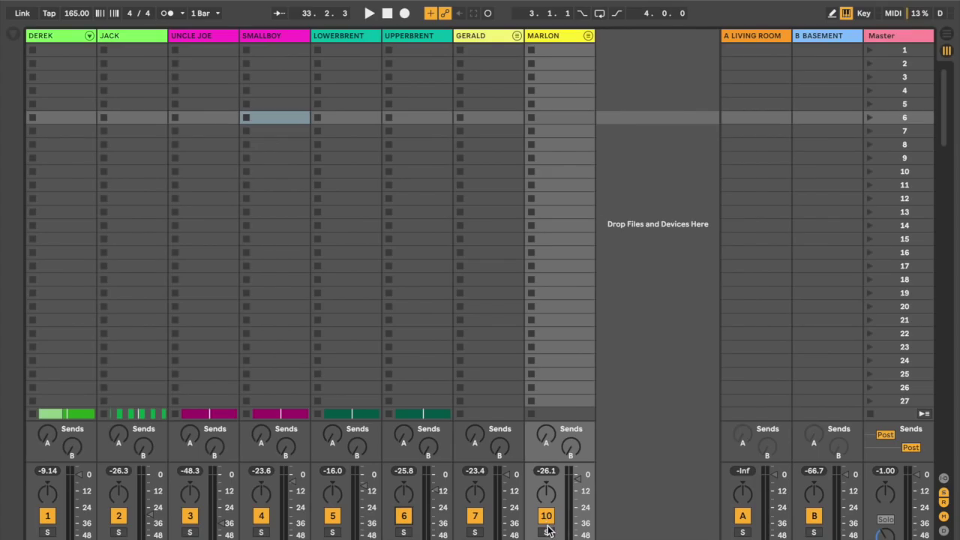
Step: Solo MARLON, raise its Living Room send, and pan MARLON 1 left and MARLON 2 right
left_click(546, 531)
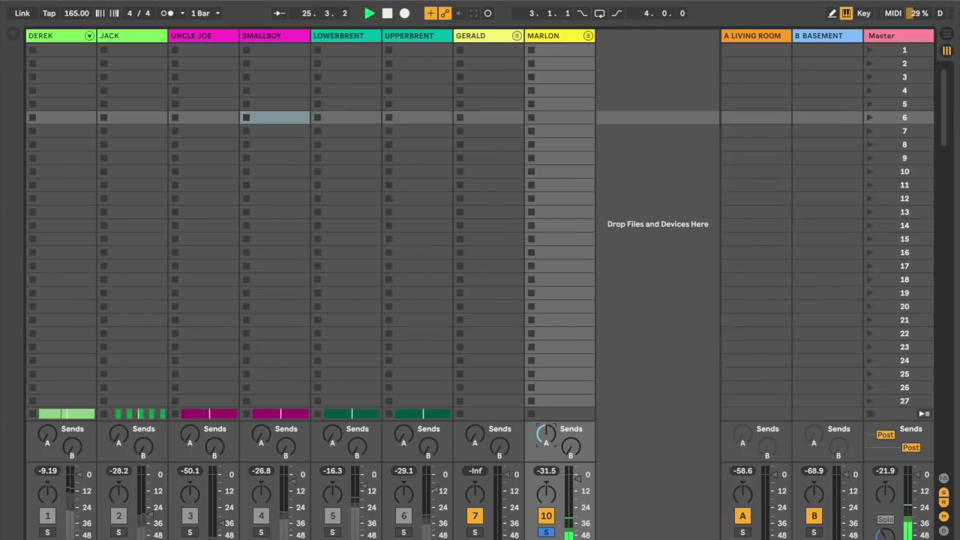
left_click_drag(546, 431, 546, 405)
left_click_drag(110, 171, 110, 159)
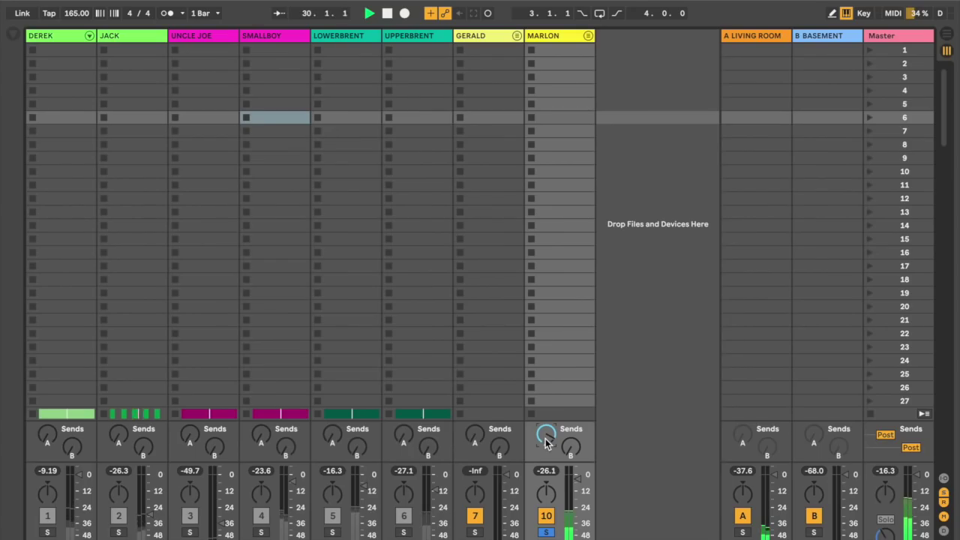
left_click(587, 36)
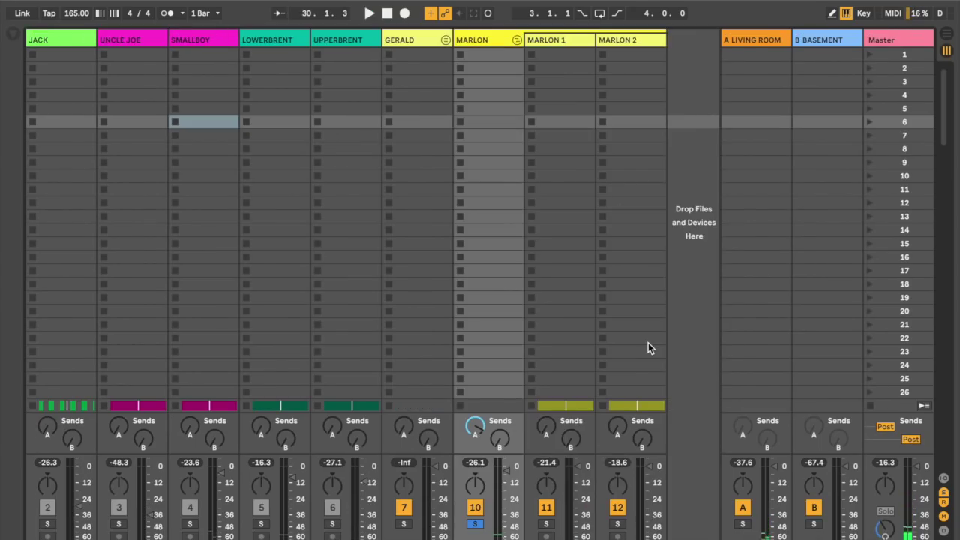
left_click_drag(546, 485, 546, 494)
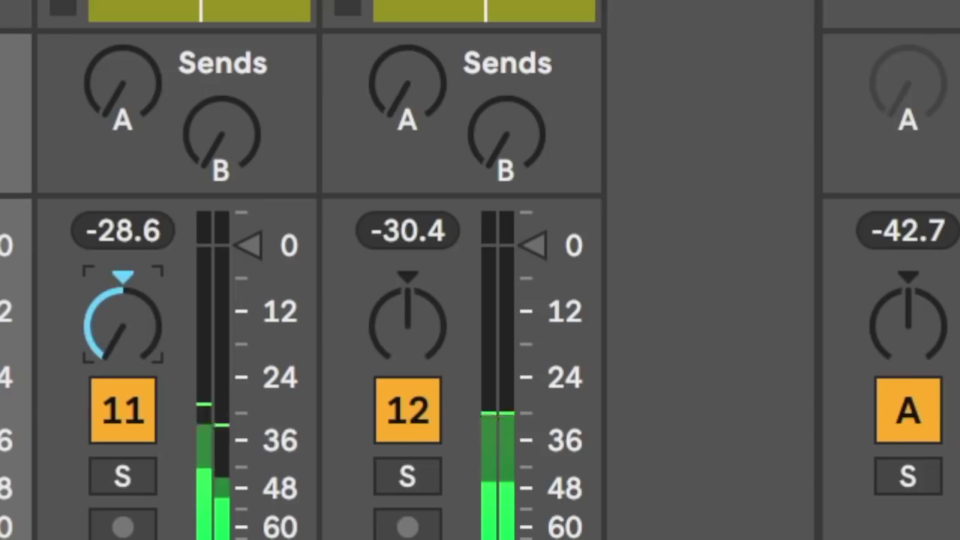
left_click_drag(420, 360, 420, 349)
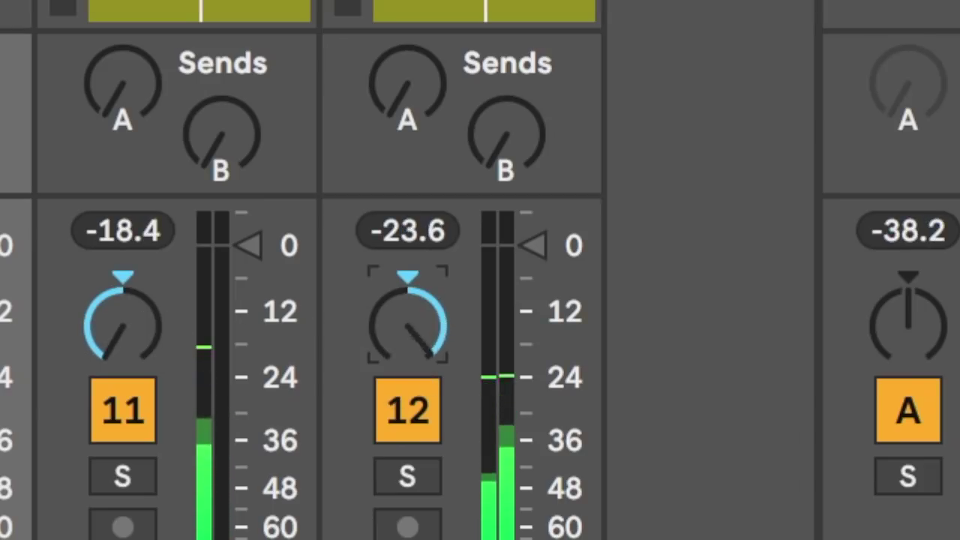
Step: Solo GERALD, pan GERALD 1 left and GERALD 2 right, and raise its Living Room send
scroll(420, 360, "left", 3)
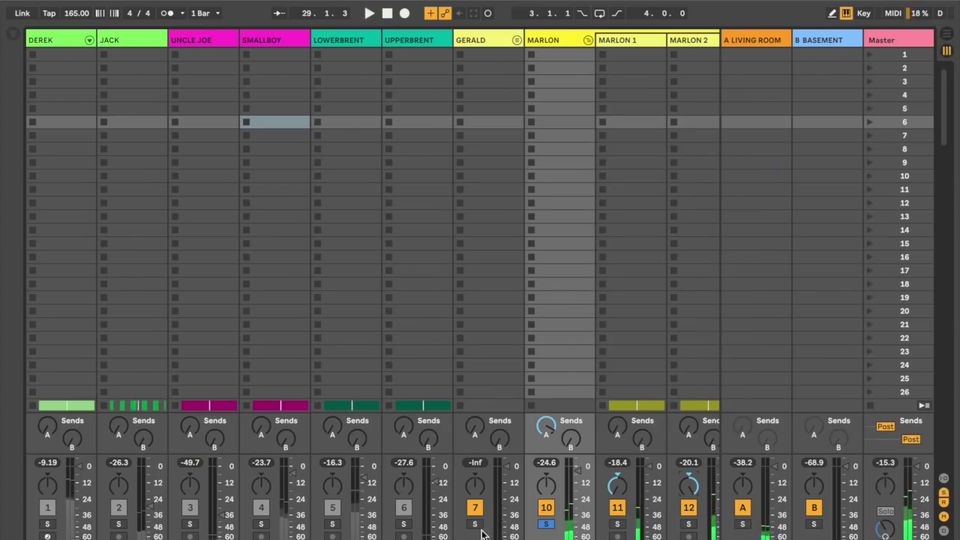
left_click(477, 524)
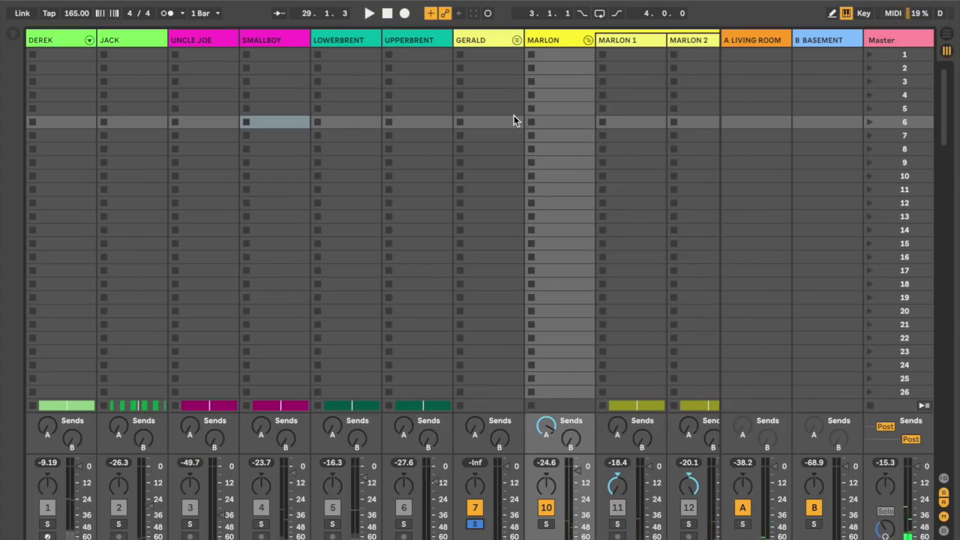
left_click(515, 41)
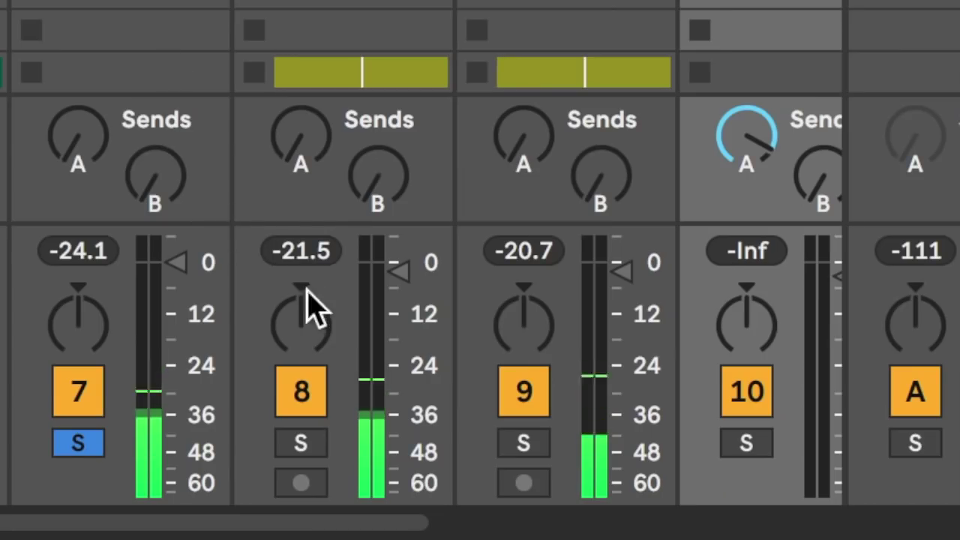
left_click_drag(548, 479, 548, 486)
left_click_drag(300, 323, 301, 333)
left_click_drag(517, 323, 517, 304)
left_click_drag(78, 135, 78, 86)
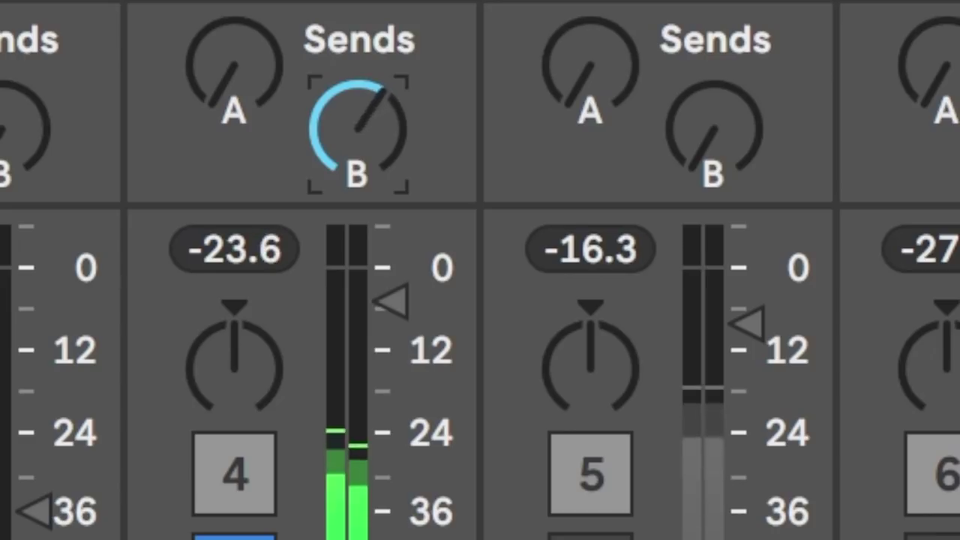
Step: Raise SMALLBOY's and UNCLE JOE's Basement sends, unsolo UNCLE JOE, and return to Arrangement View
left_click_drag(362, 147, 363, 147)
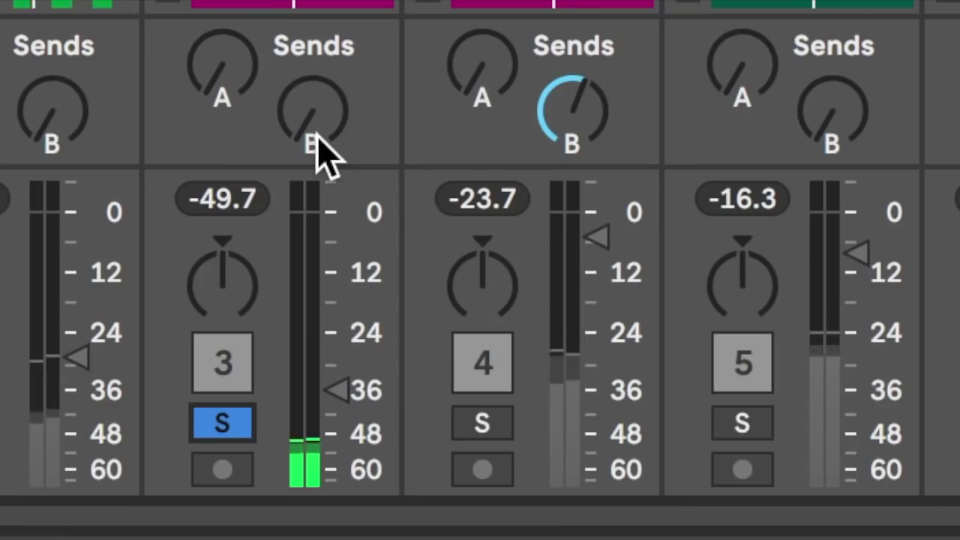
left_click_drag(321, 161, 321, 99)
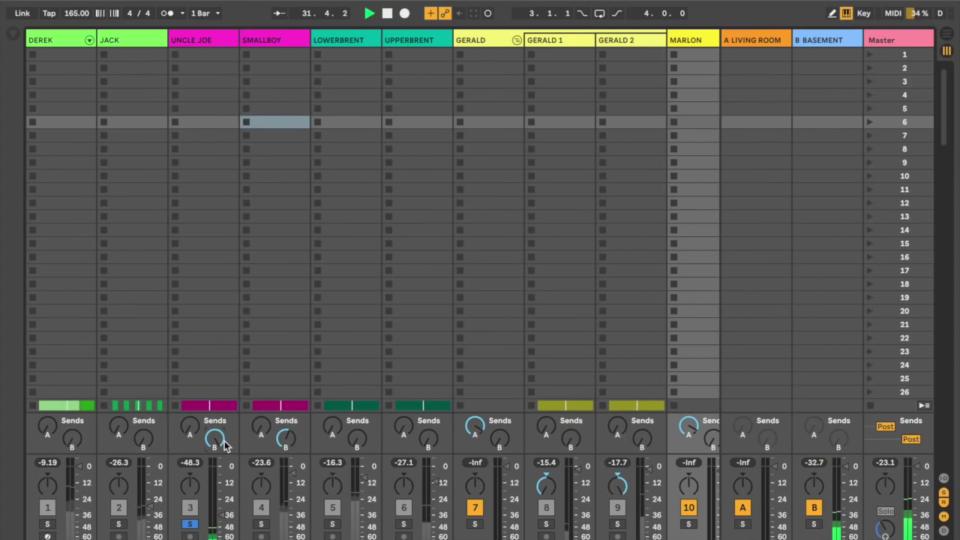
left_click(190, 523)
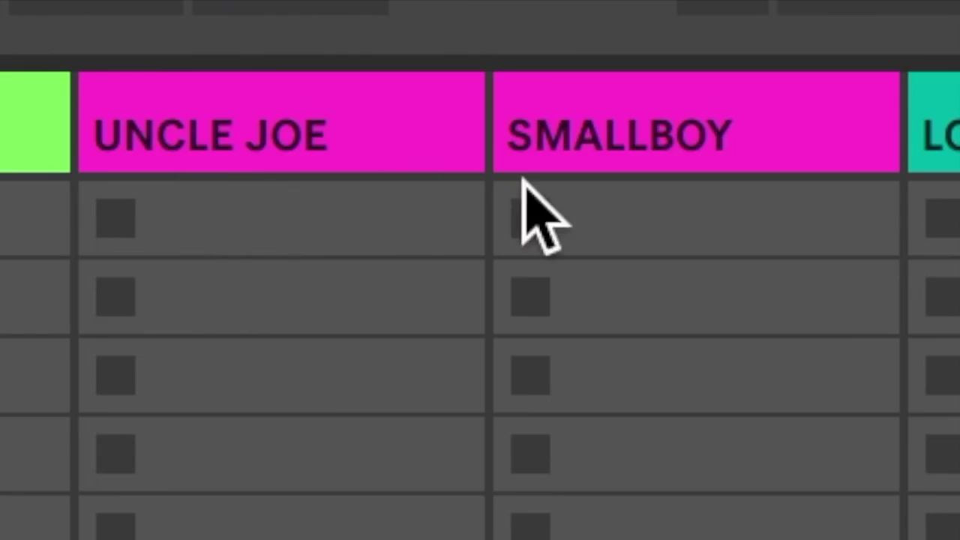
left_click(261, 42)
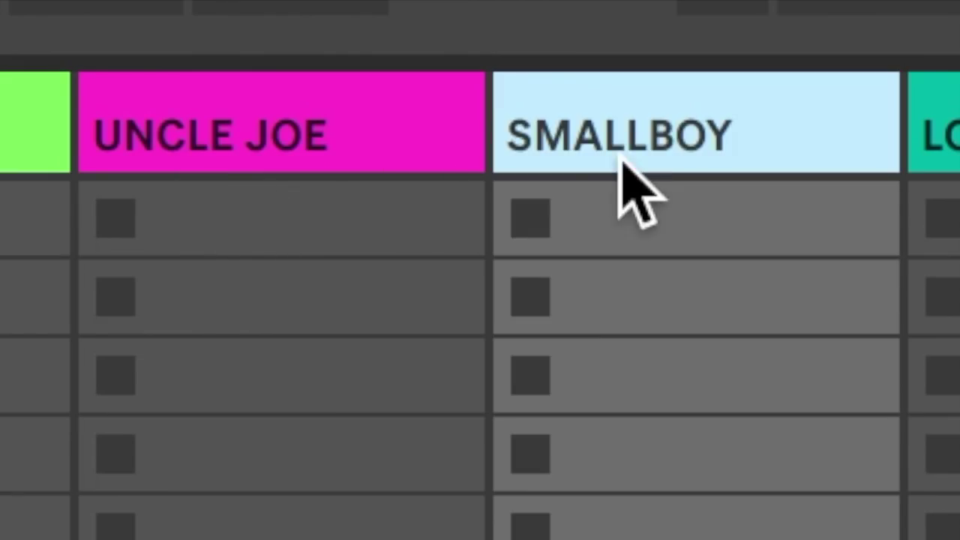
left_click(218, 33)
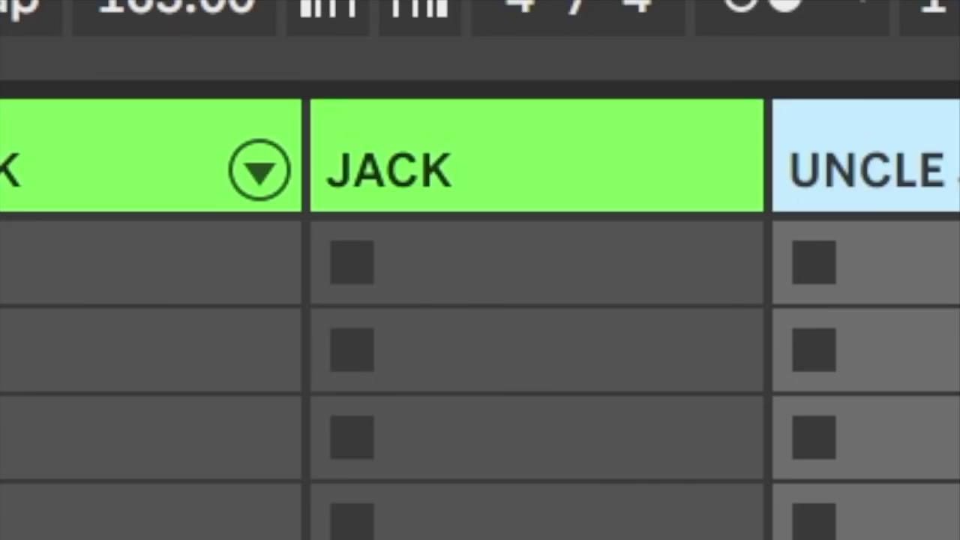
left_click(204, 122)
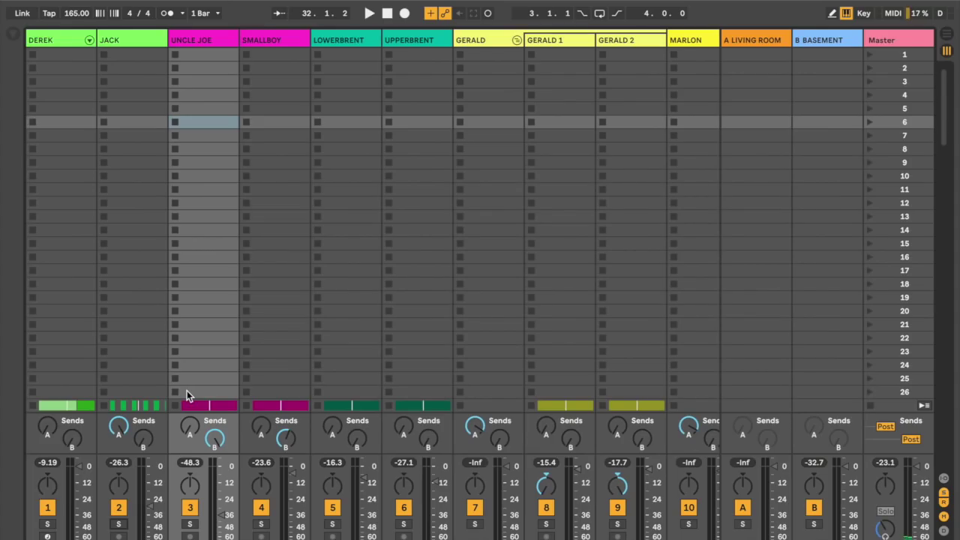
key("Tab")
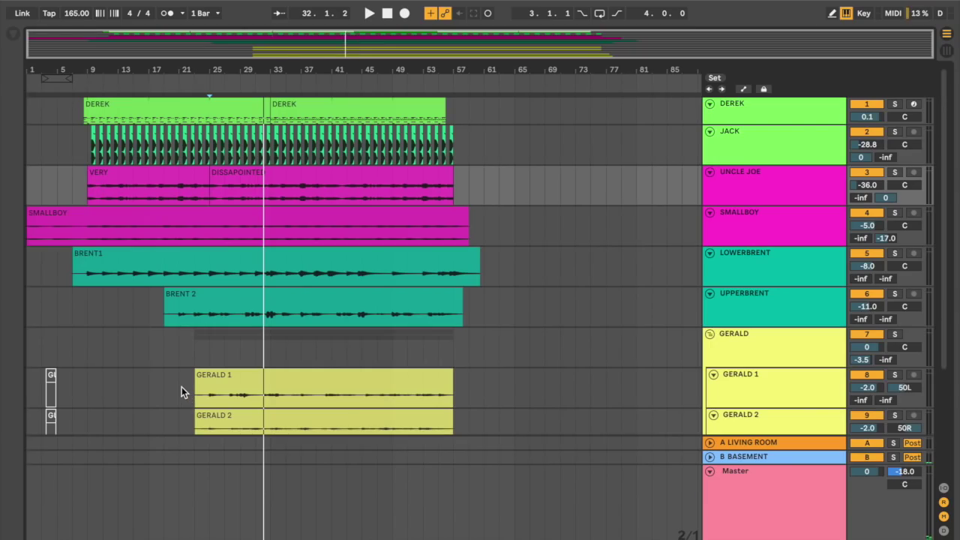
key("space")
scroll(335, 318, "down", 1)
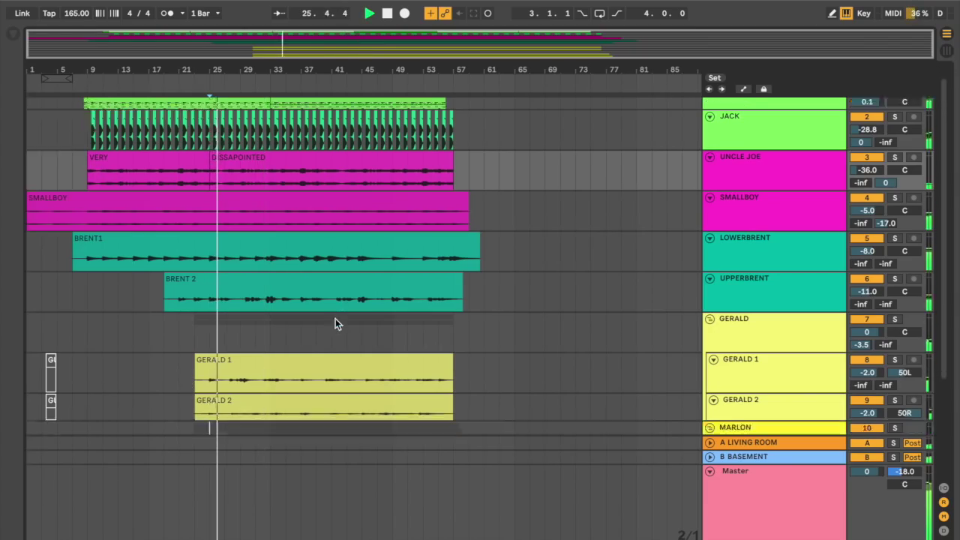
scroll(335, 319, "down", 4)
scroll(335, 319, "up", 5)
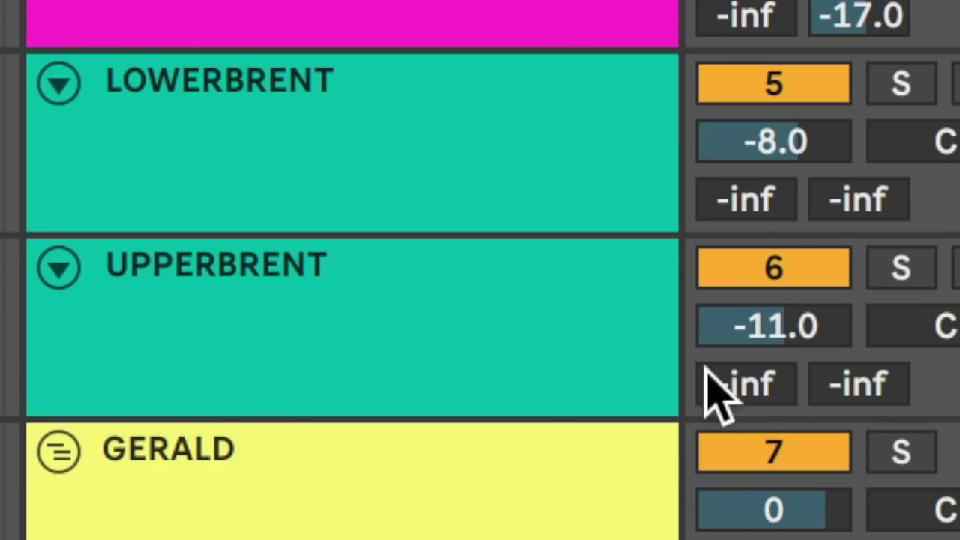
Step: Mute UPPERBRENT, stop playback, and start MARLON 1 and MARLON 2 midway through Gerald
left_click(876, 285)
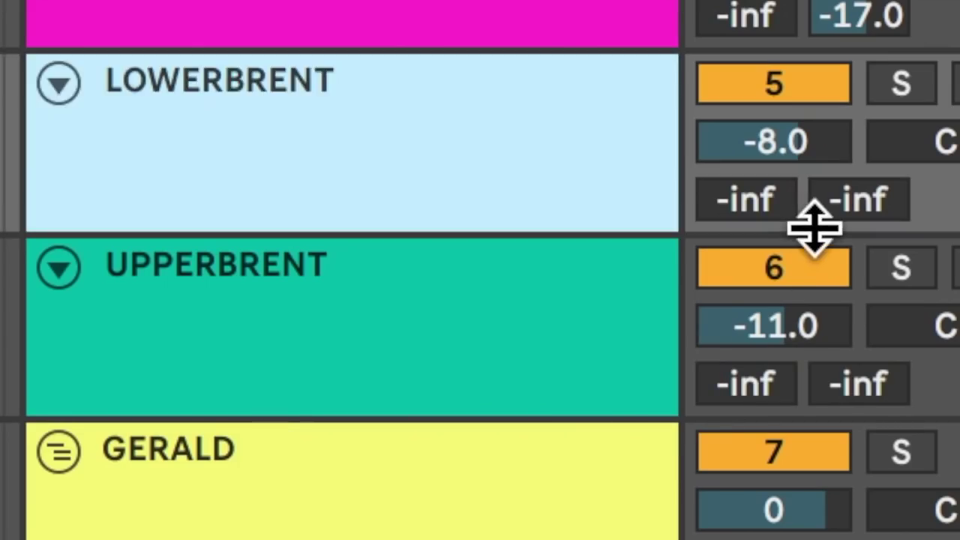
left_click(801, 267)
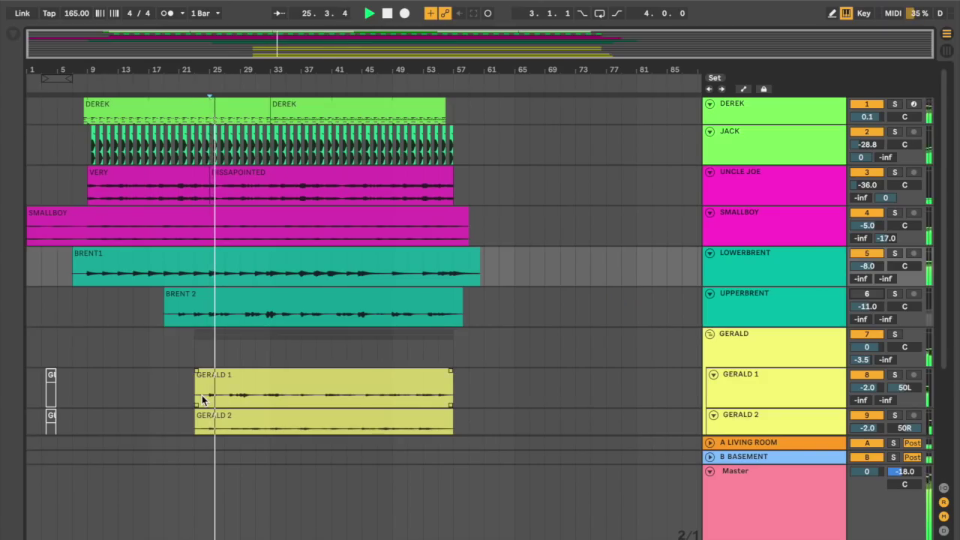
key("space")
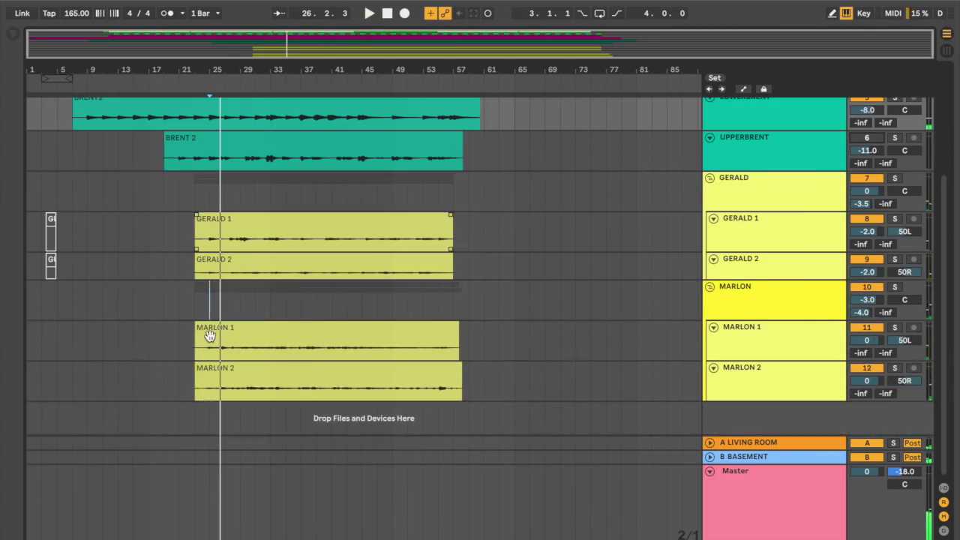
left_click_drag(198, 338, 282, 340)
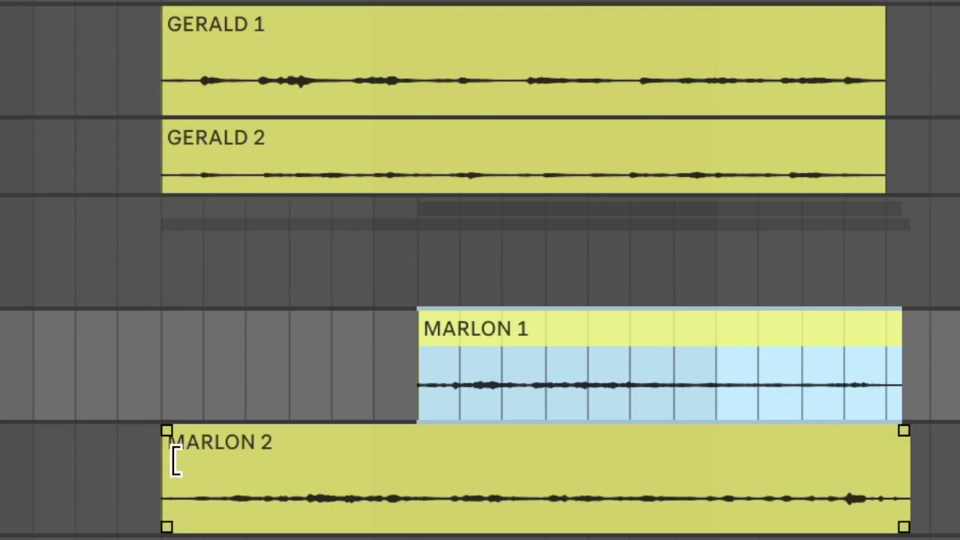
left_click_drag(174, 459, 417, 465)
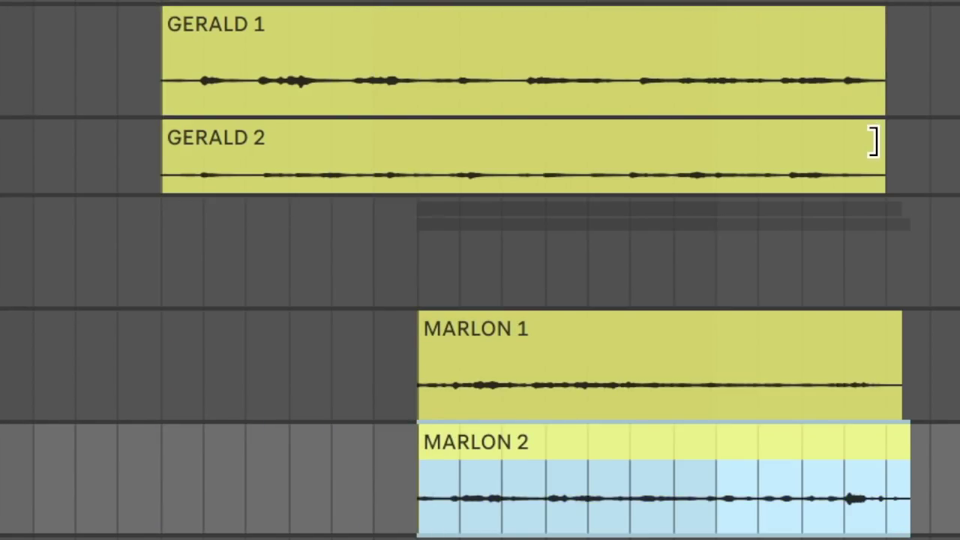
Step: Trim GERALD 1 and GERALD 2 so both clips end where the Marlon clips begin
left_click_drag(871, 141, 422, 160)
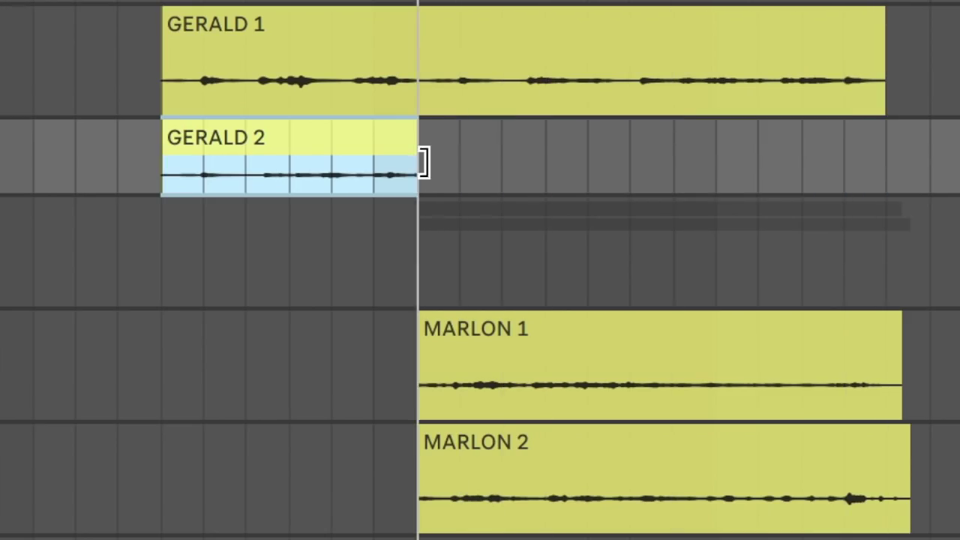
left_click_drag(877, 50, 411, 81)
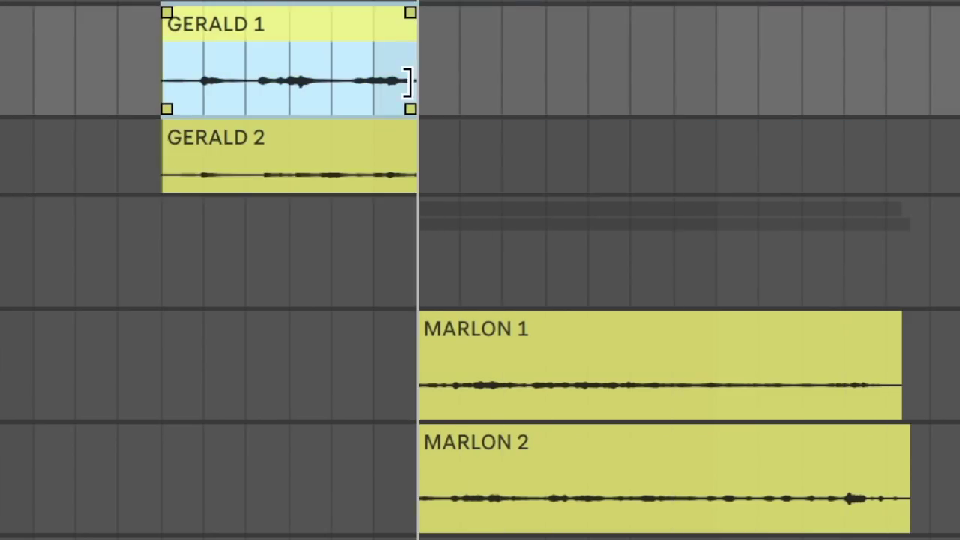
left_click(170, 188)
key("space")
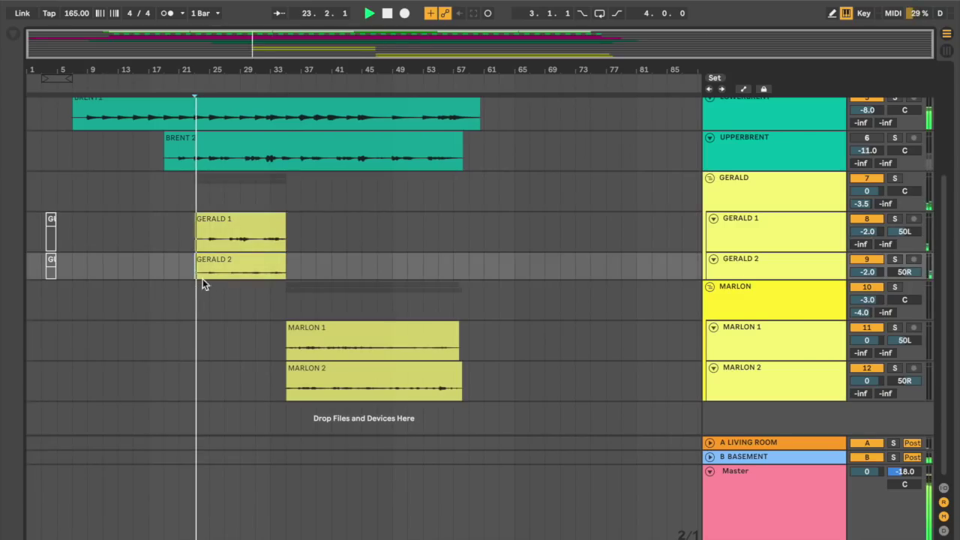
scroll(217, 97, "up", 2)
scroll(223, 97, "up", 2)
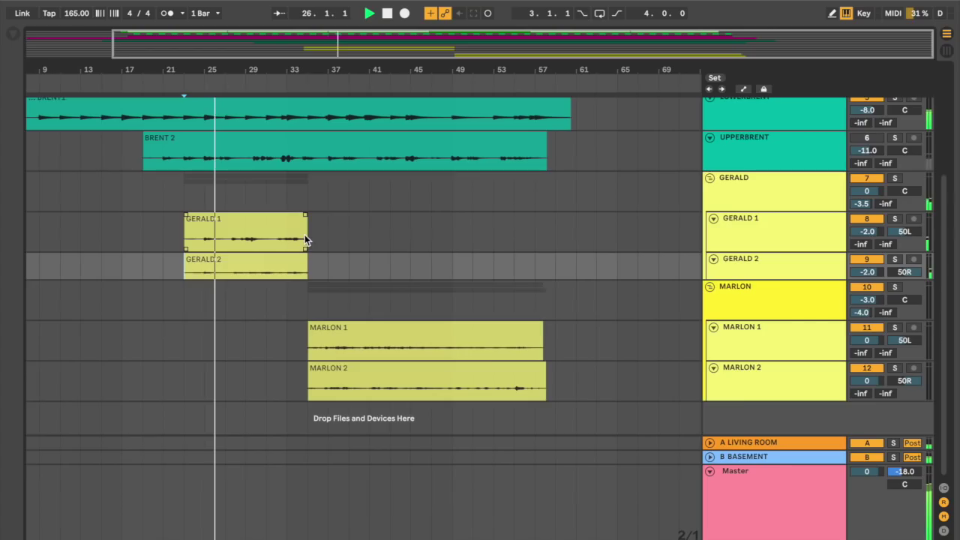
left_click_drag(304, 228, 324, 261)
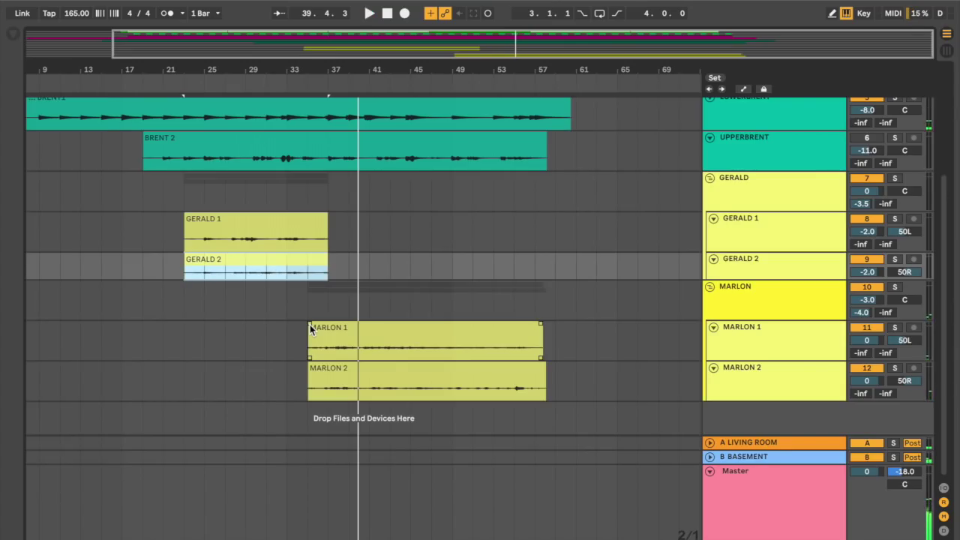
Step: Play the rearranged song from near the beginning
scroll(309, 328, "up", 5)
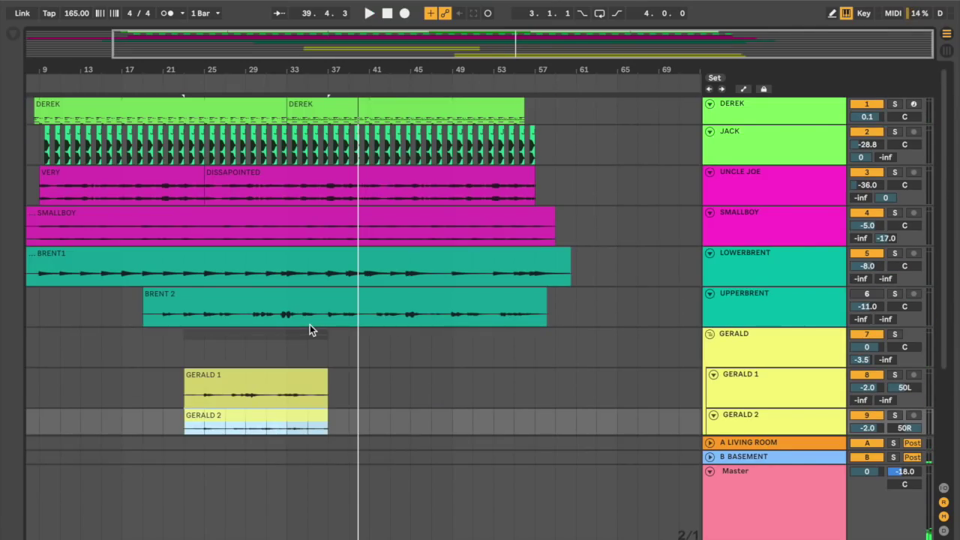
left_click(57, 354)
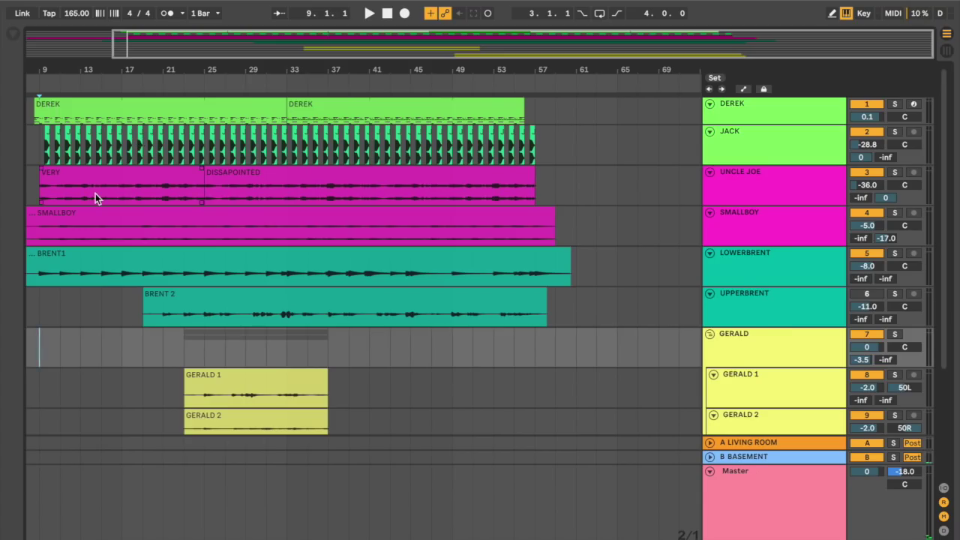
key("space")
Step: Lower the tempo during playback from 165 down to 87 BPM
left_click_drag(76, 13, 76, 24)
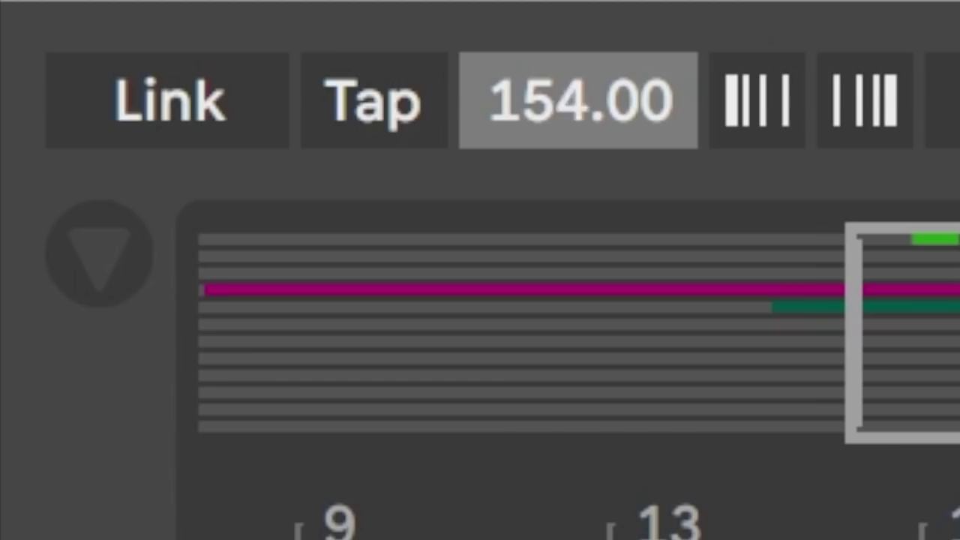
left_click_drag(577, 100, 578, 195)
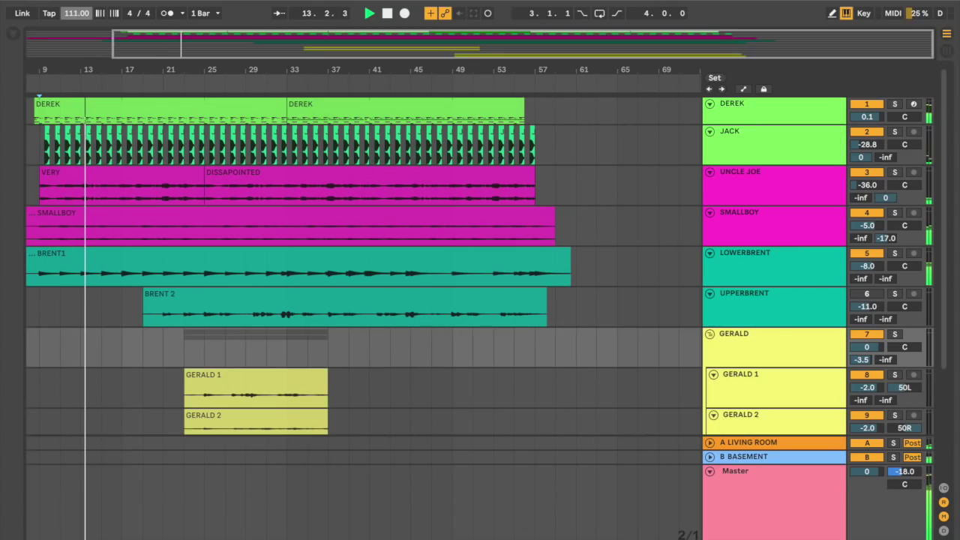
left_click_drag(76, 13, 76, 23)
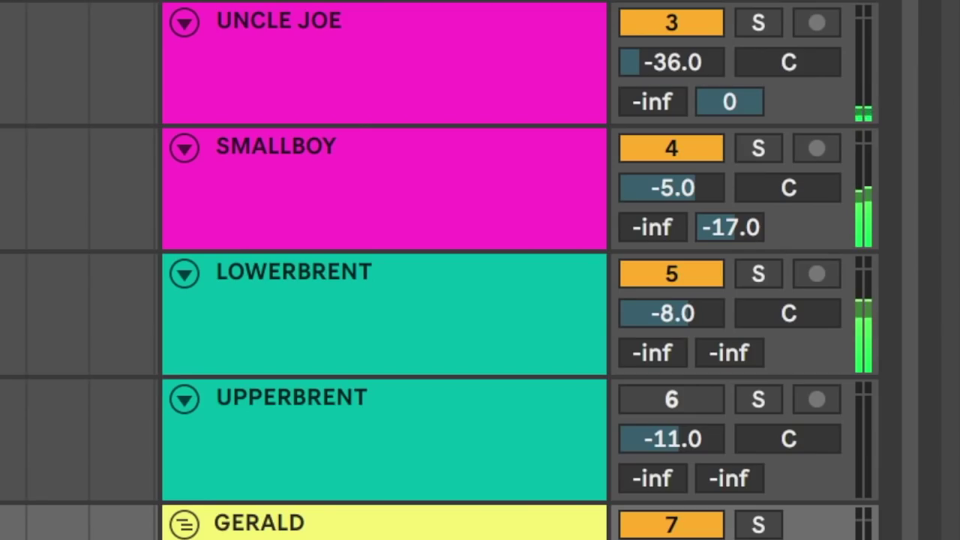
left_click_drag(76, 23, 81, 21)
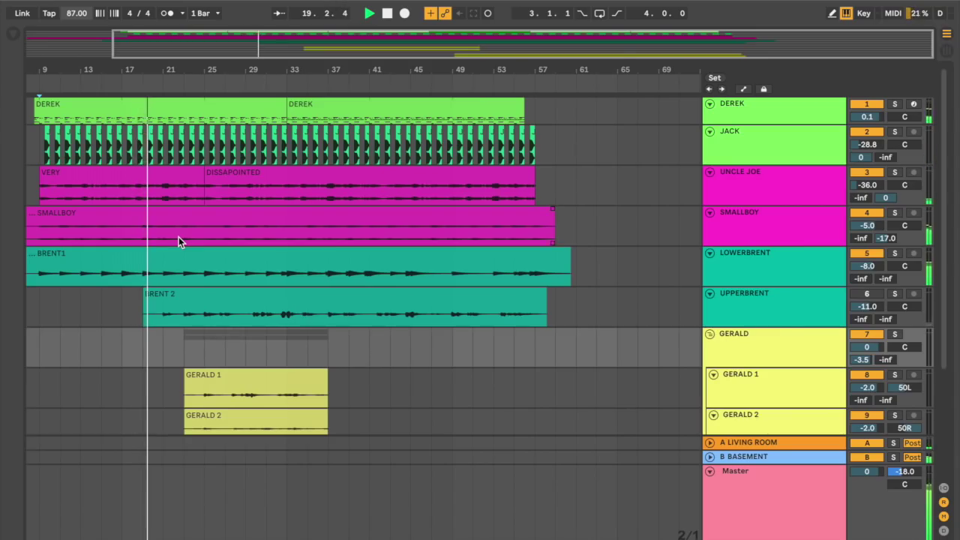
Step: Undo three edits to bring the MARLON group tracks back, then scroll down
key("ctrl+z")
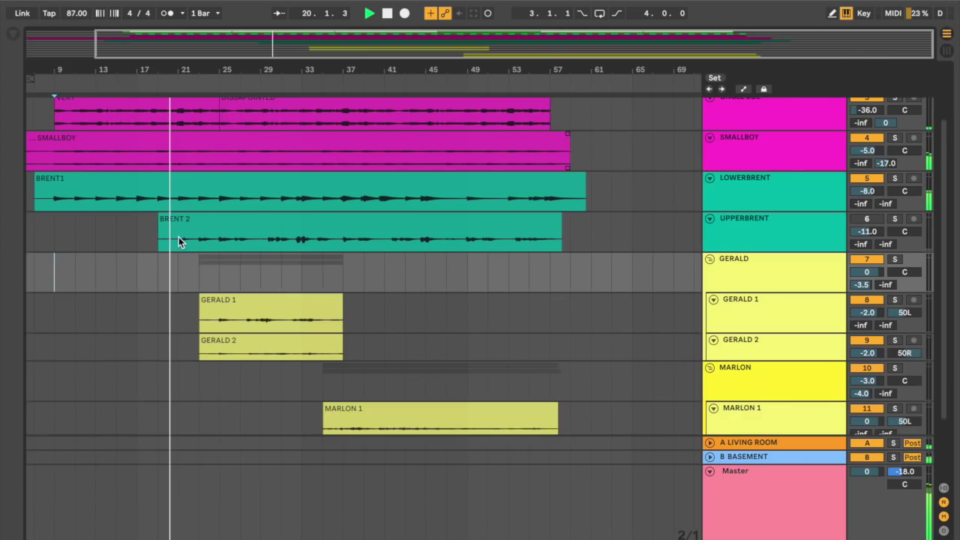
key("ctrl+z")
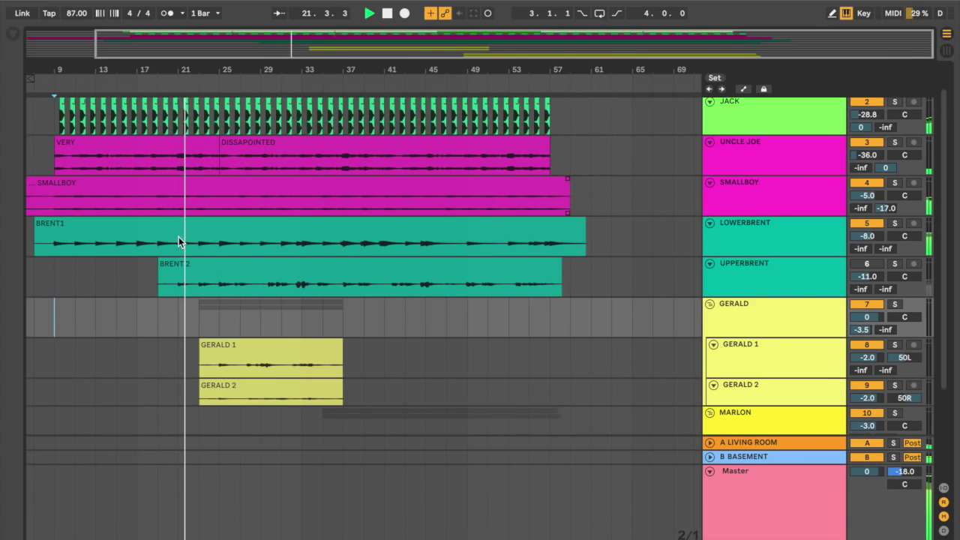
key("ctrl+z")
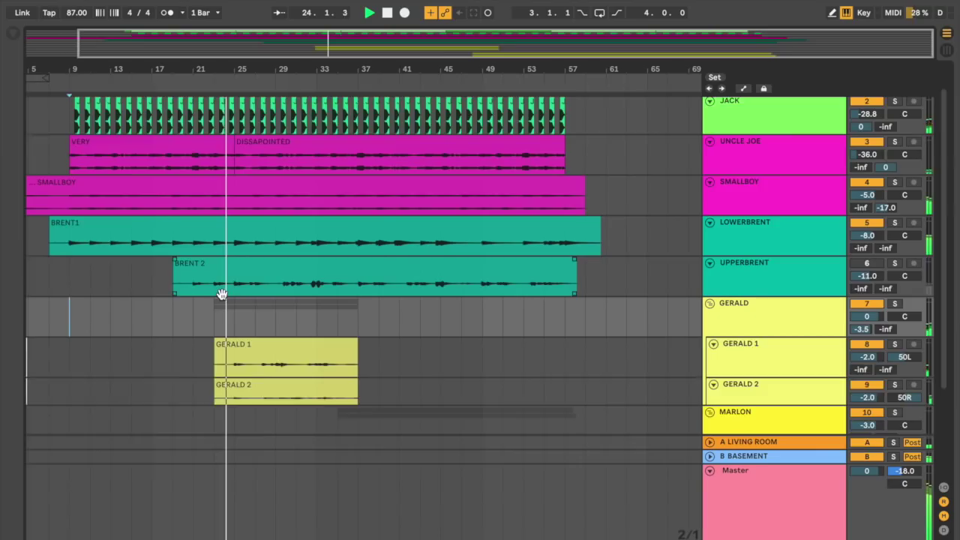
scroll(222, 294, "down", 3)
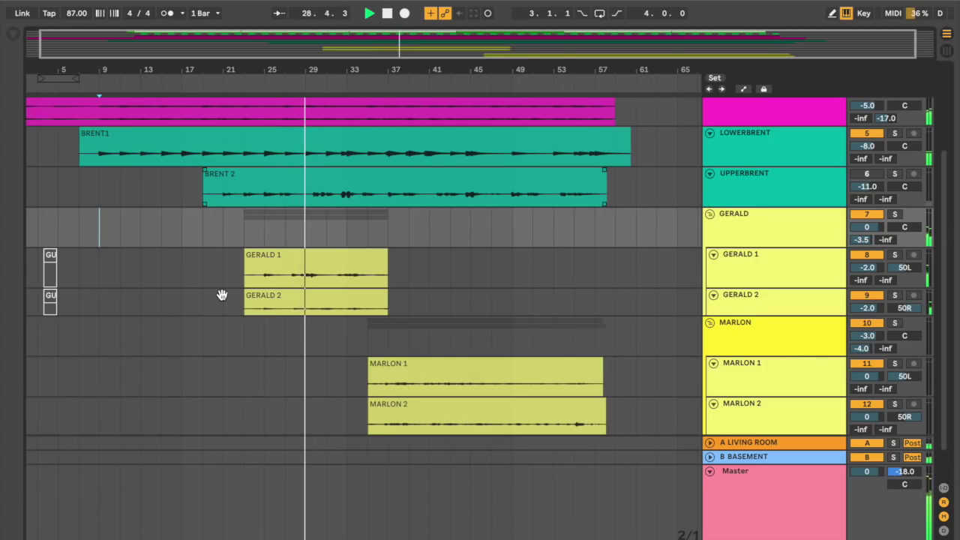
Step: Stop playback of the 87 BPM mix and delete the current selection
key("space")
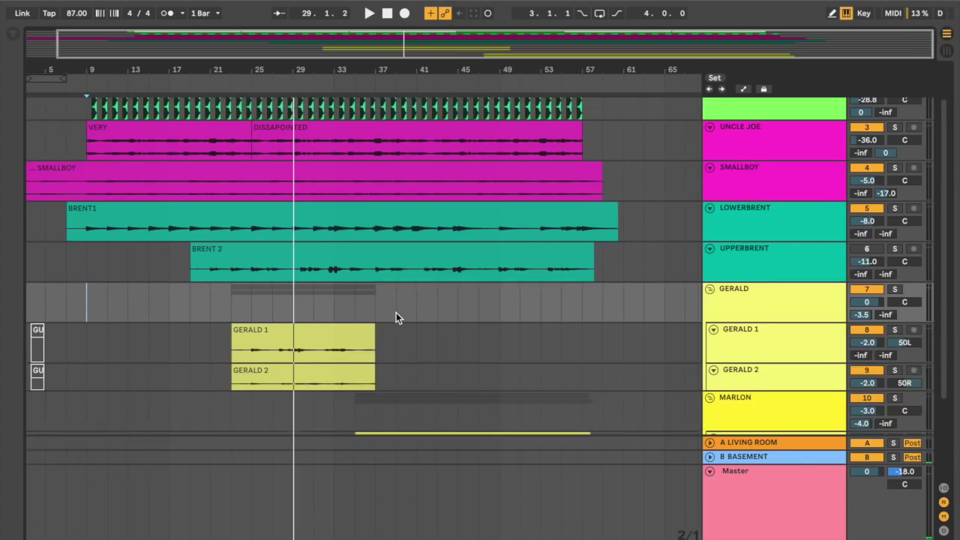
key("Delete")
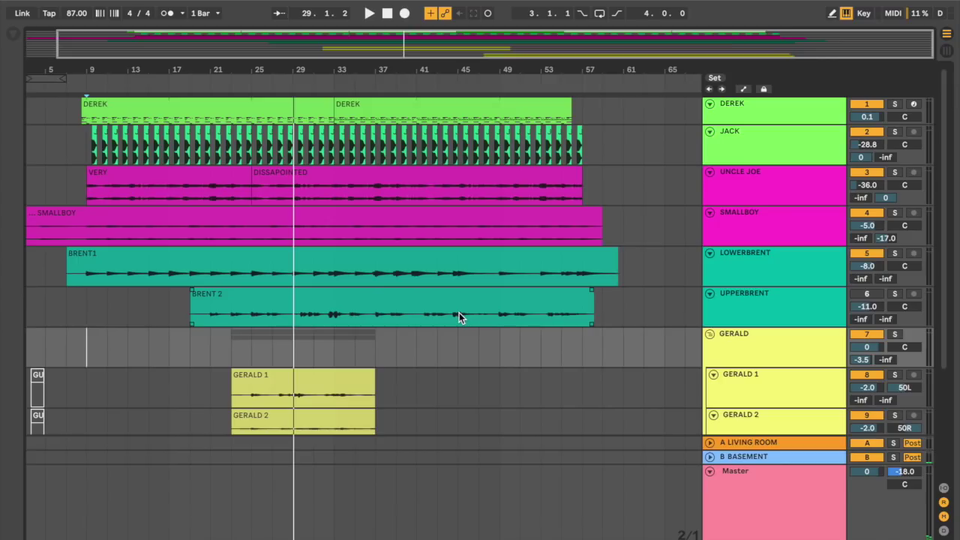